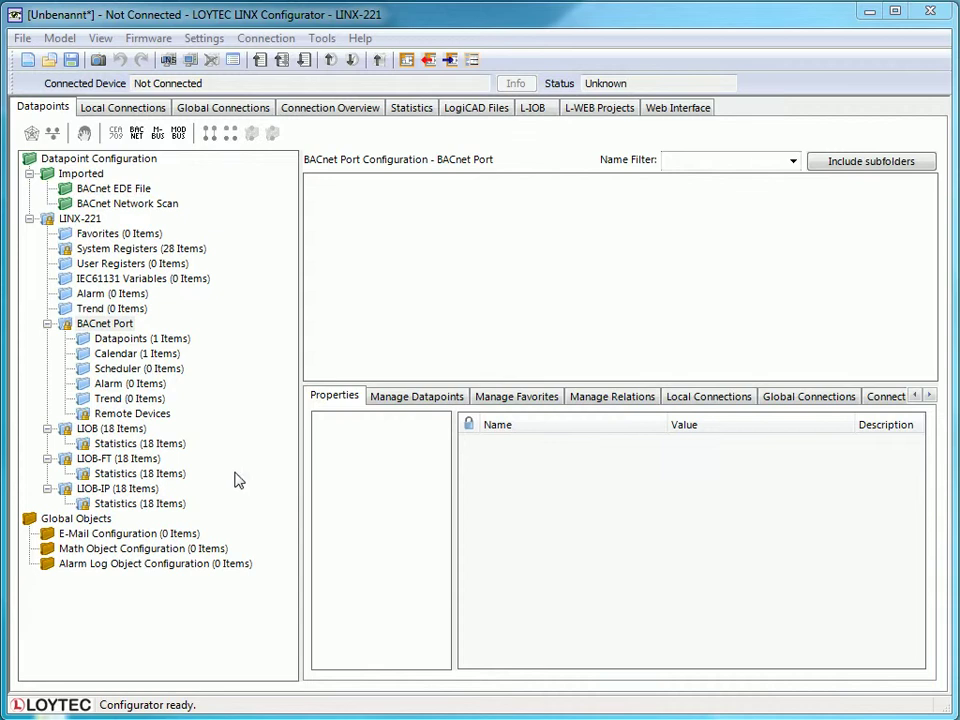
Start a new schedule in the BACnet Port's Scheduler folder and name it "heating"
left_click(112, 326)
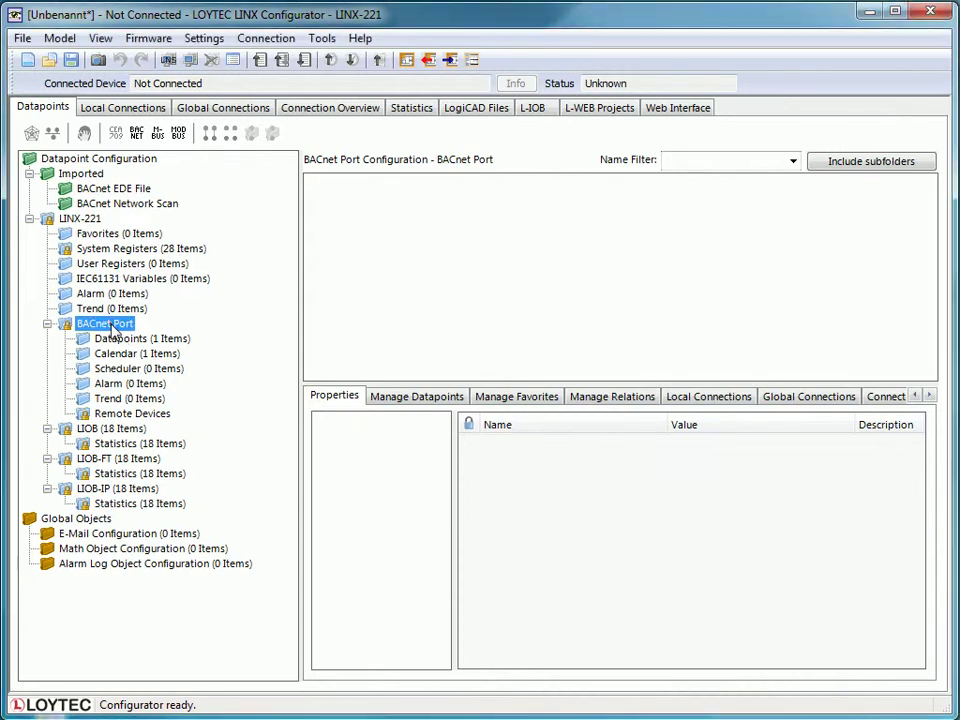
left_click(122, 369)
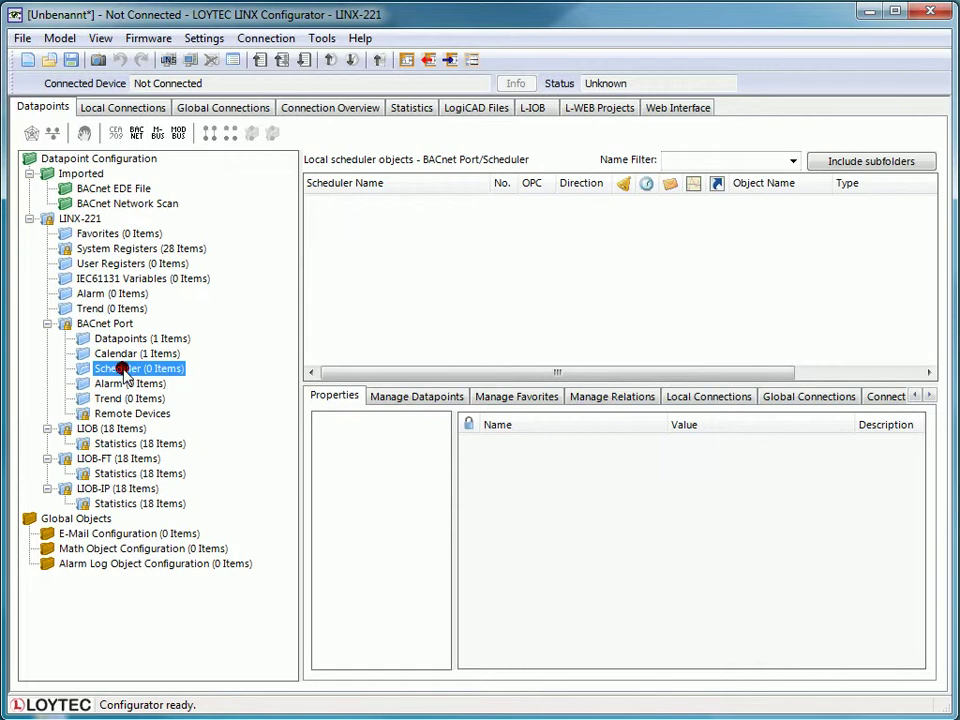
right_click(448, 235)
left_click(506, 238)
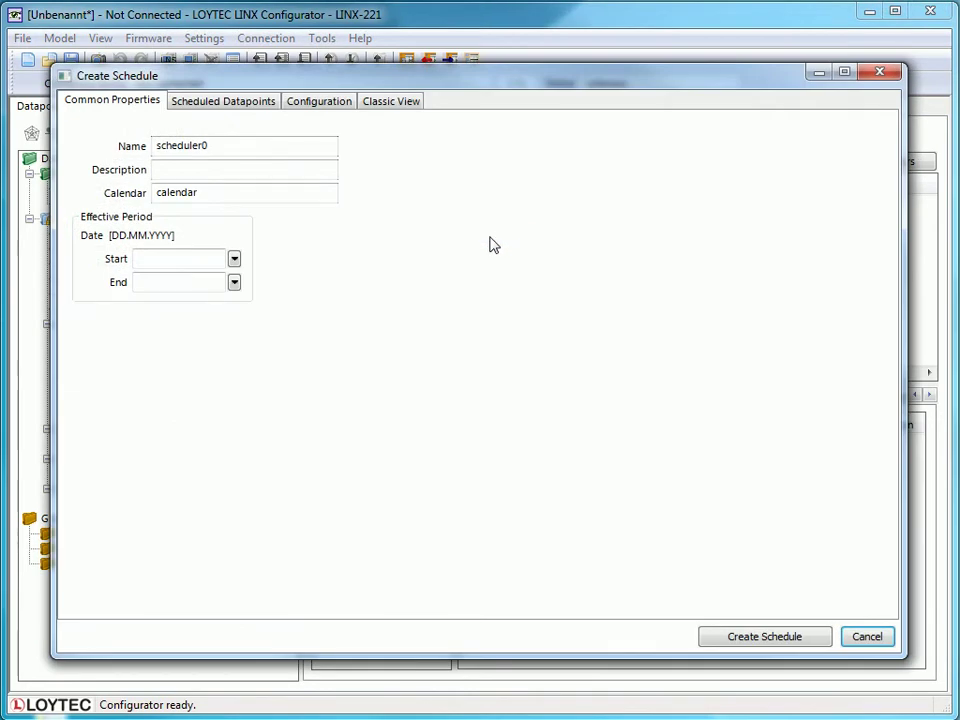
left_click_drag(261, 148, 111, 146)
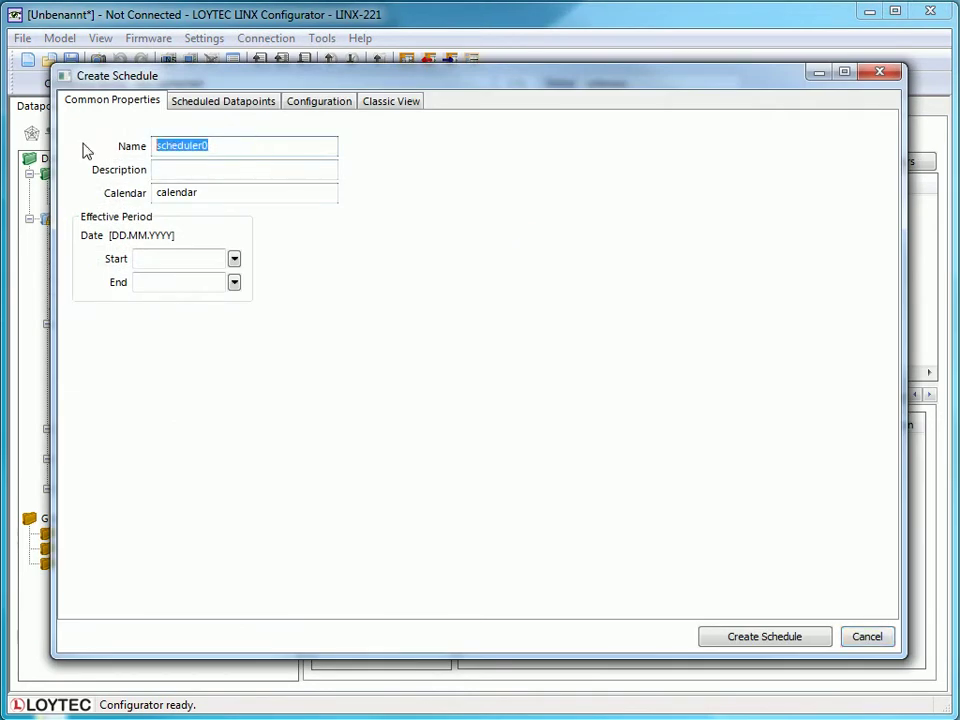
type("heati")
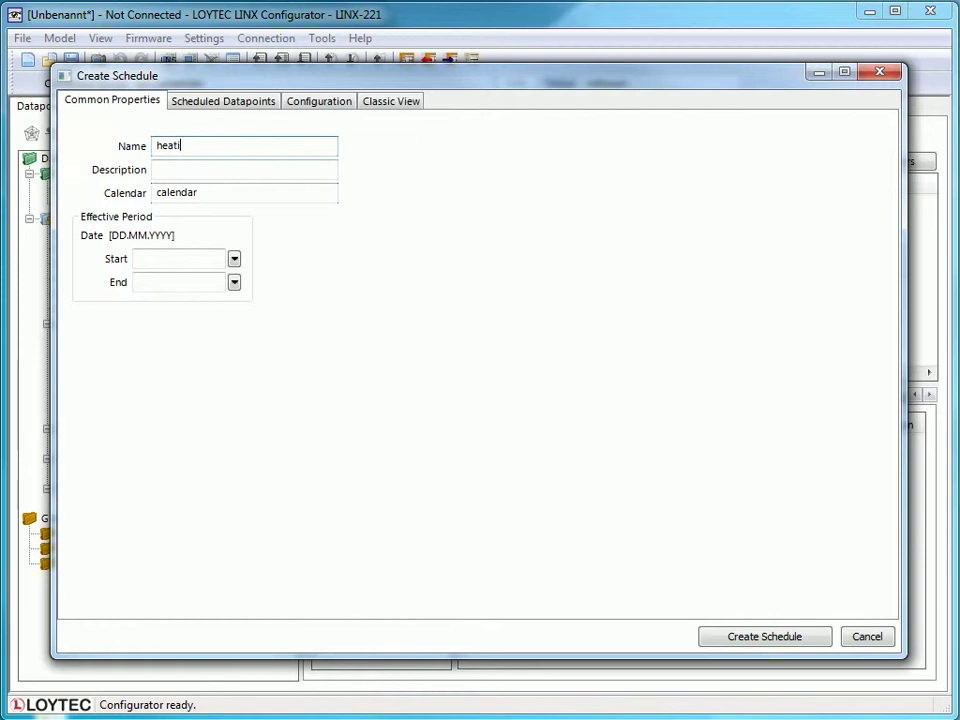
type("ng")
Attach the set-point_temperature datapoint from the BACnet Port's Datapoints folder to the schedule
left_click(226, 104)
left_click(149, 134)
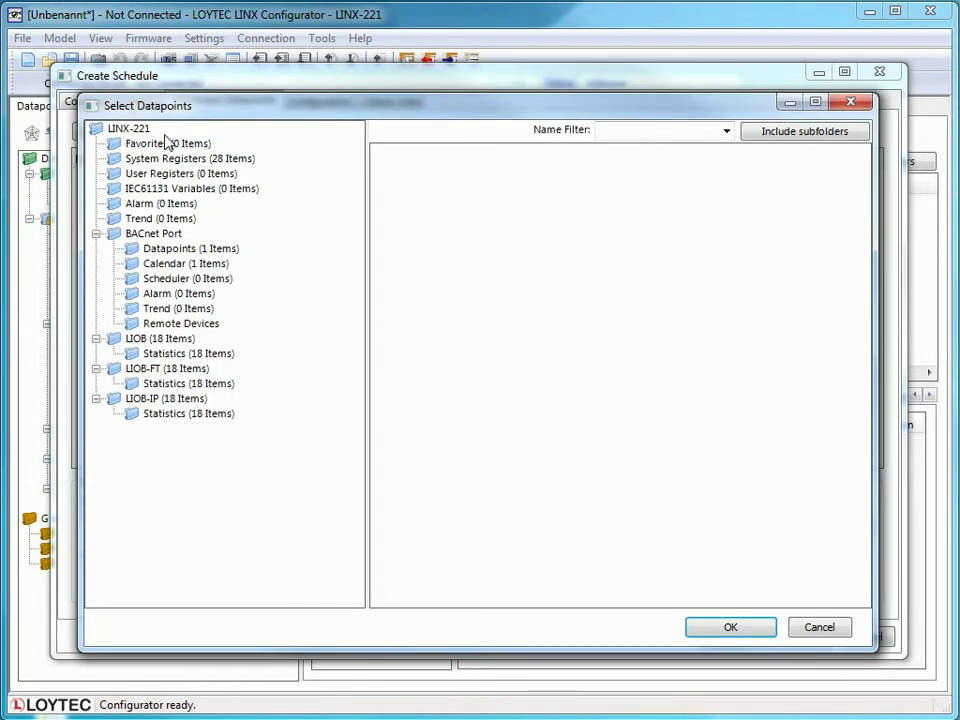
left_click(187, 248)
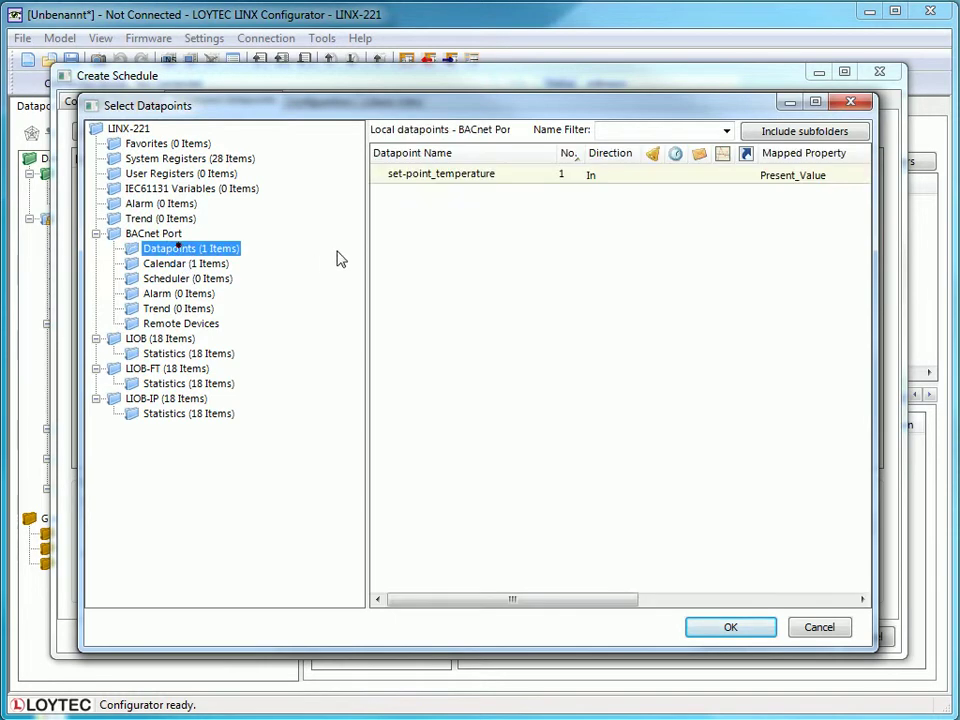
left_click(399, 183)
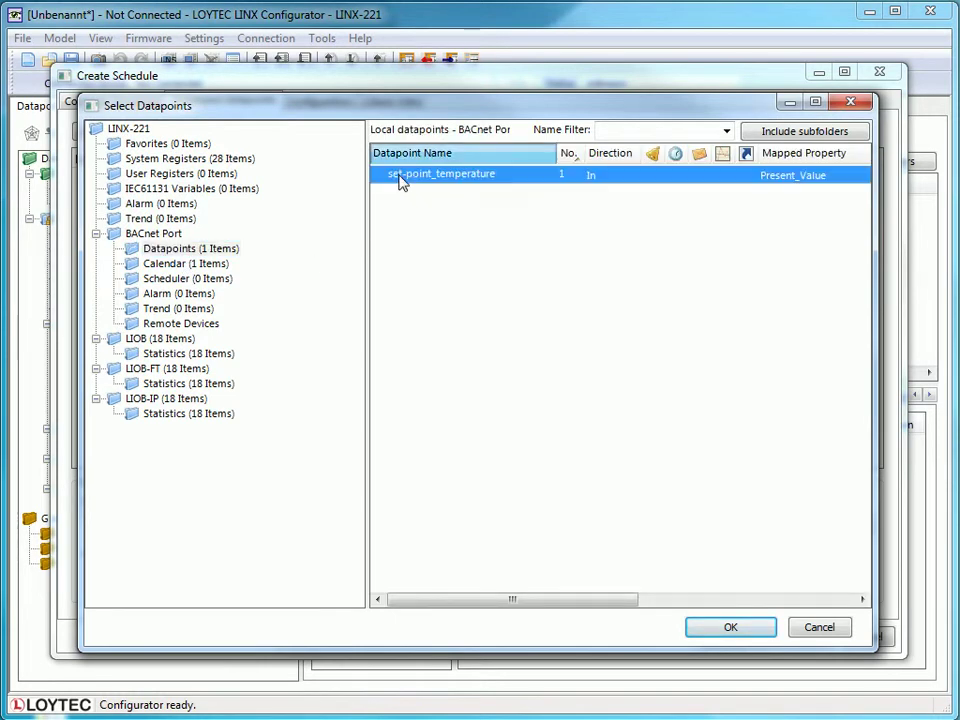
left_click(731, 628)
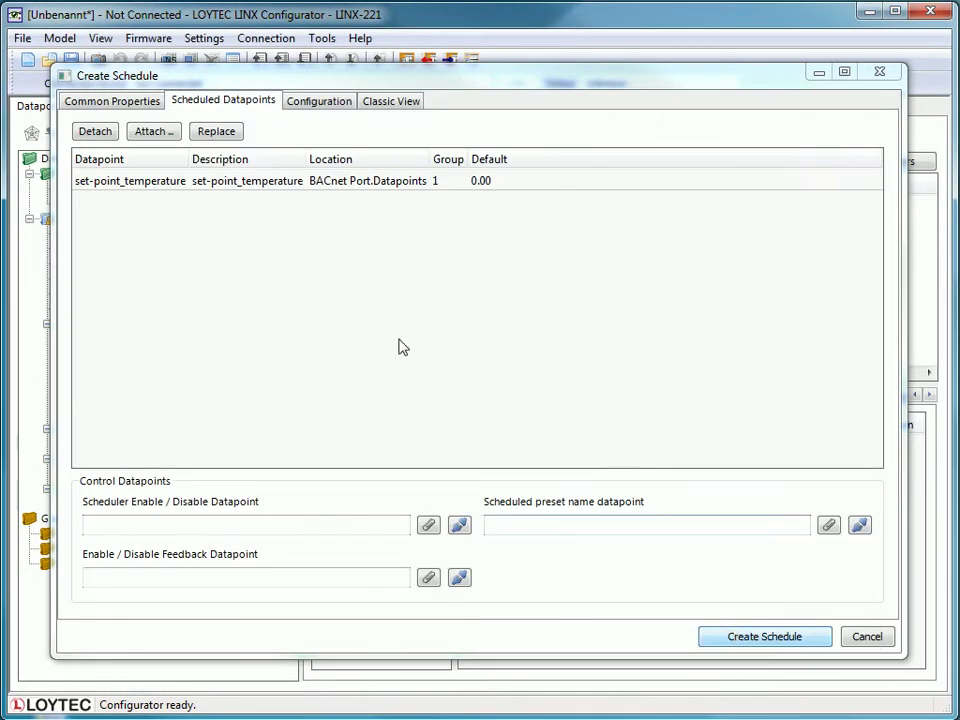
Set the schedule's all-day default value to 18 °C in the week configuration
left_click(317, 106)
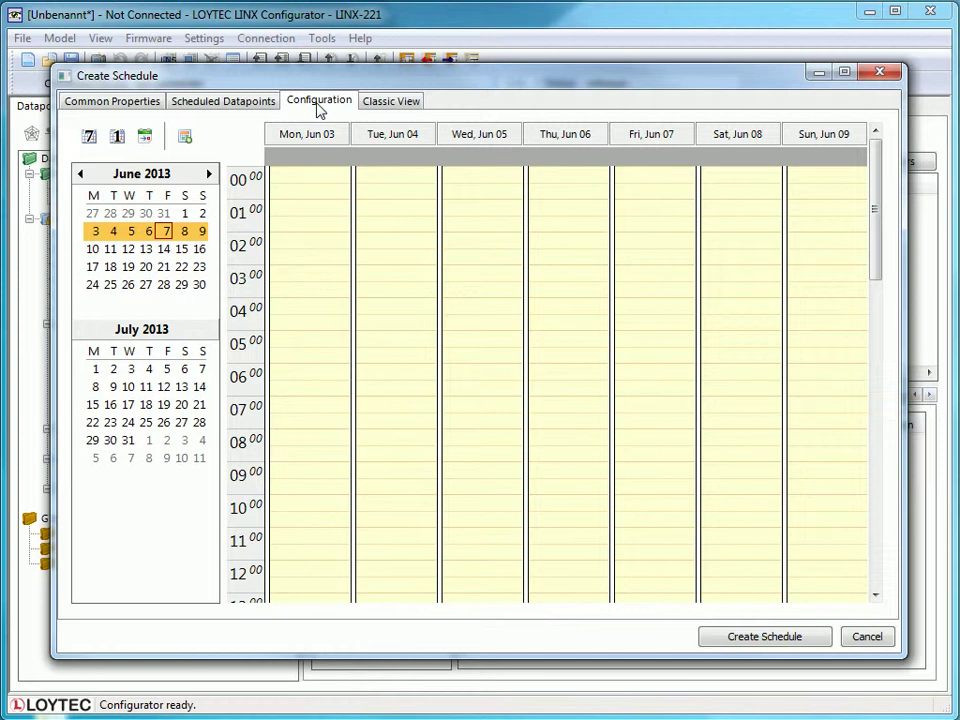
right_click(307, 163)
mouse_move(326, 176)
left_click(540, 171)
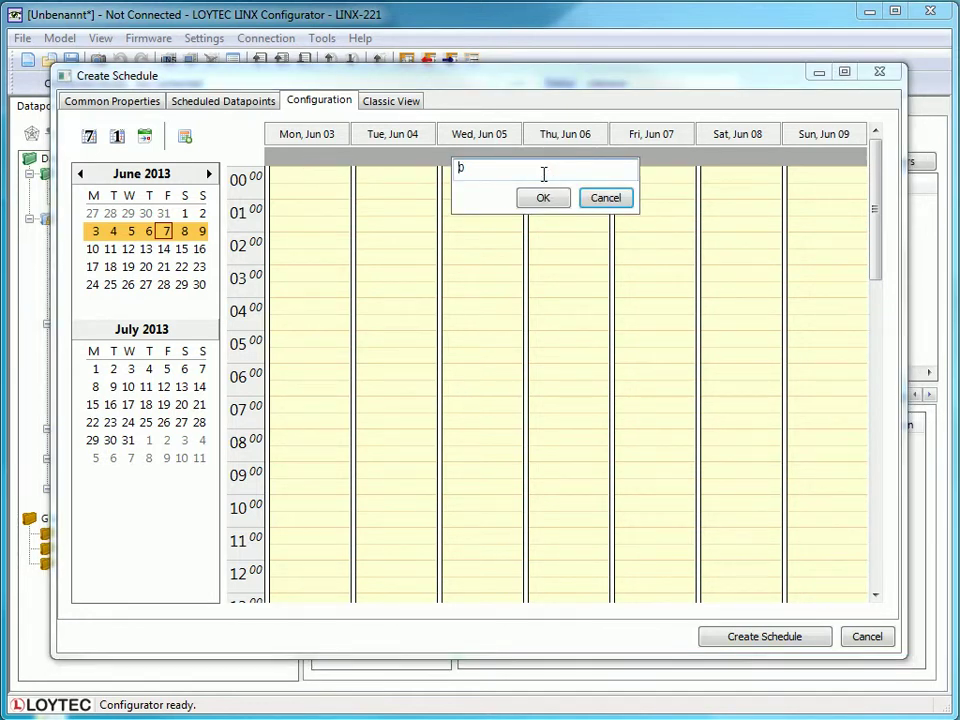
double_click(466, 169)
type("18")
left_click(523, 201)
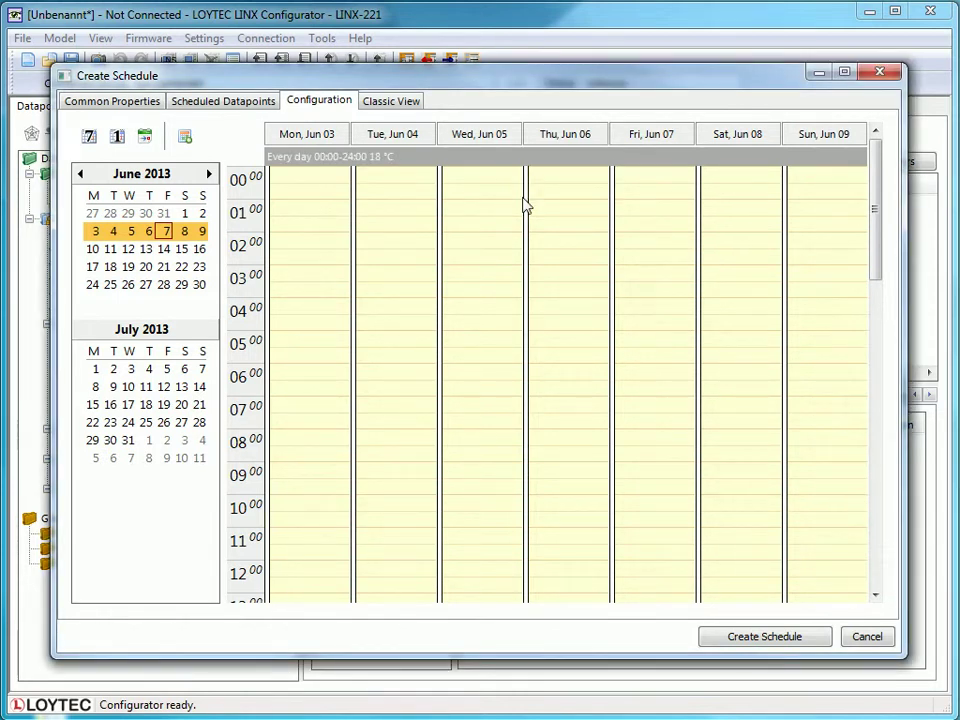
Add a weekly Monday event from 08:00 to 18:00 with value 21 °C and priority 6 (normal)
double_click(292, 446)
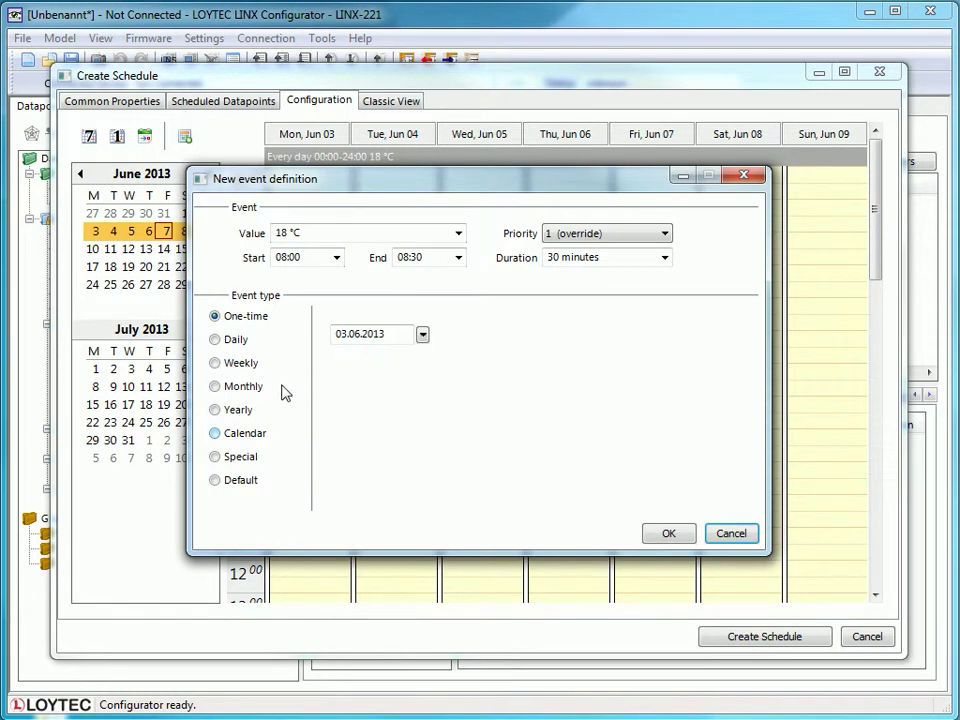
left_click_drag(326, 236, 255, 240)
type("21")
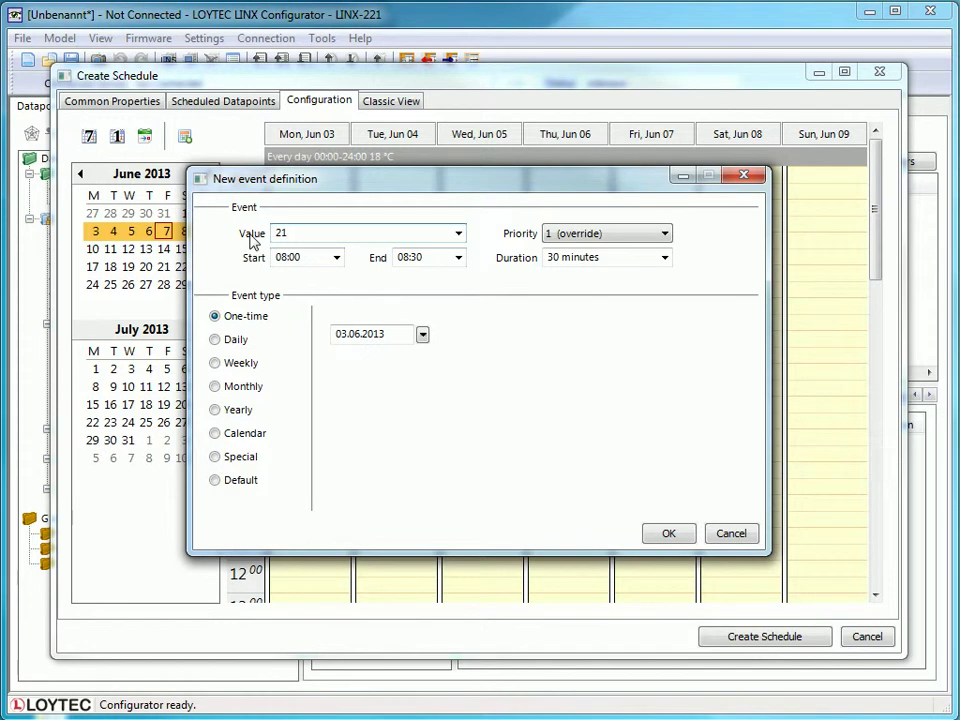
left_click(458, 257)
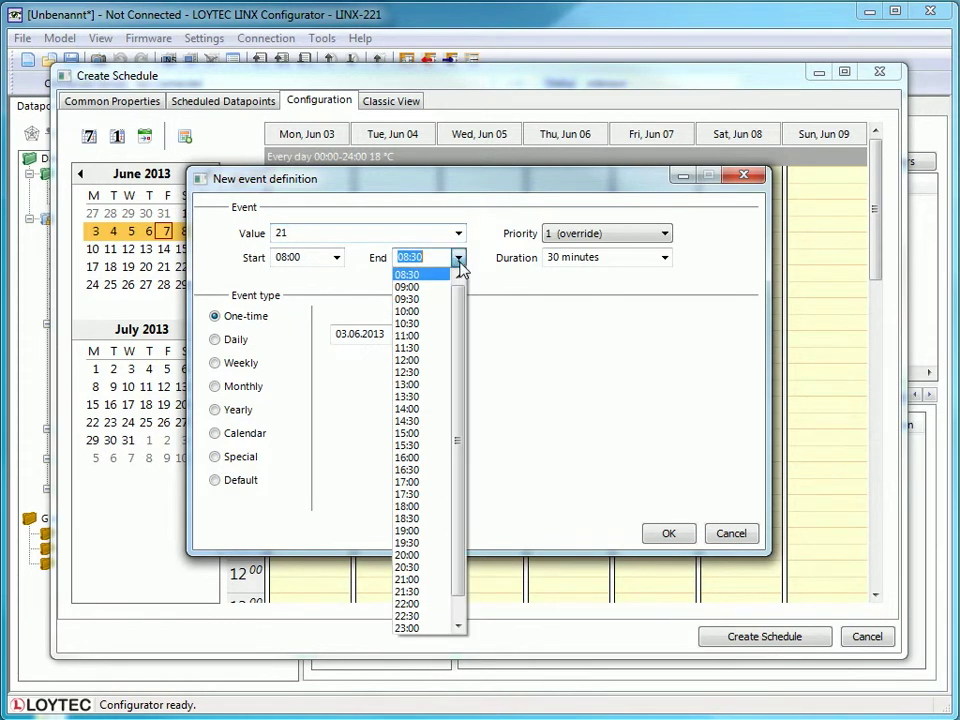
left_click(428, 507)
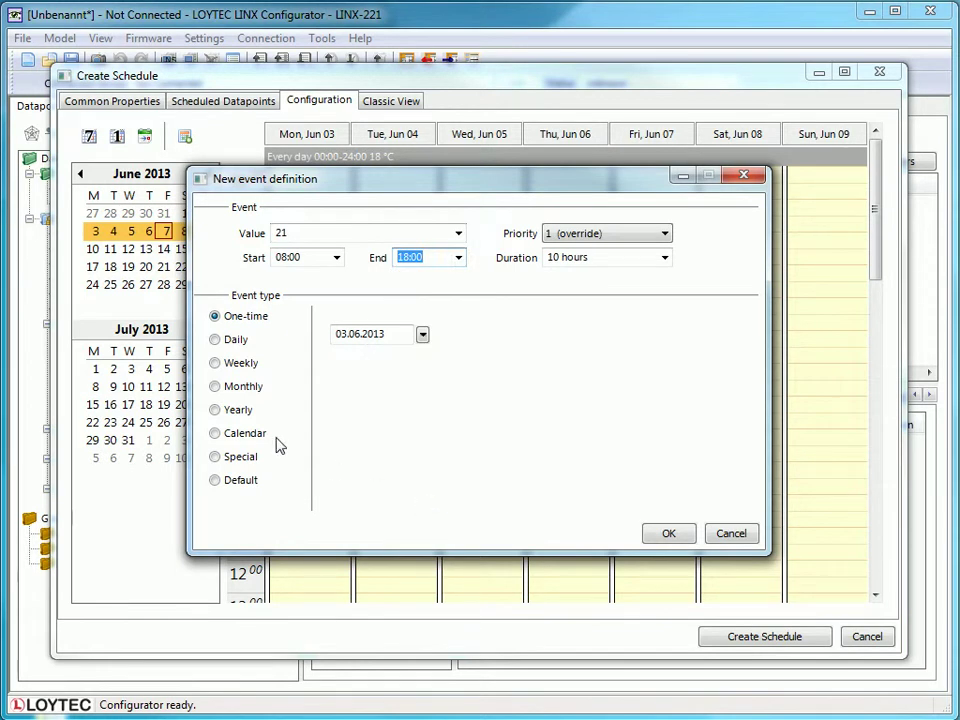
left_click(213, 365)
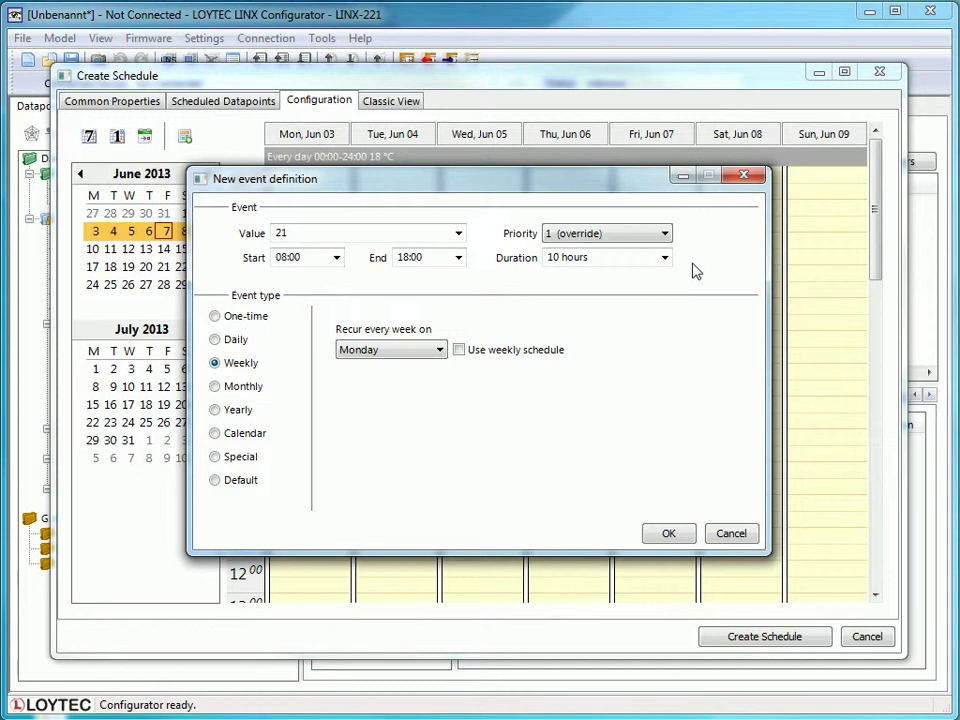
left_click(665, 234)
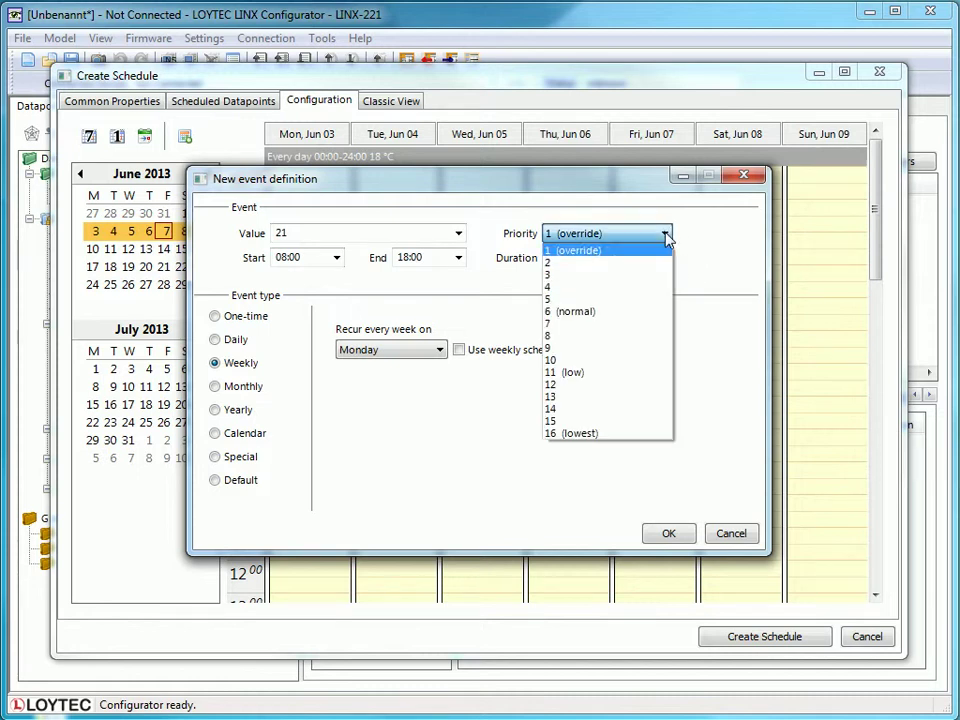
left_click(638, 314)
left_click(678, 538)
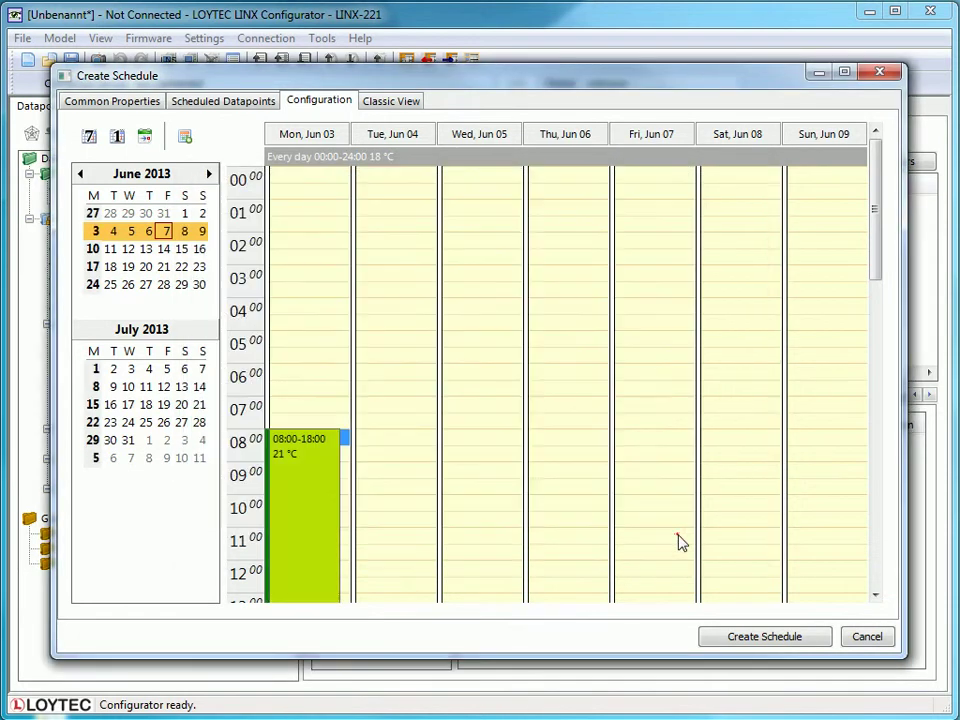
Add a weekly Tuesday event from 08:00 to 18:00 with value 21 °C and priority 6 (normal)
double_click(391, 445)
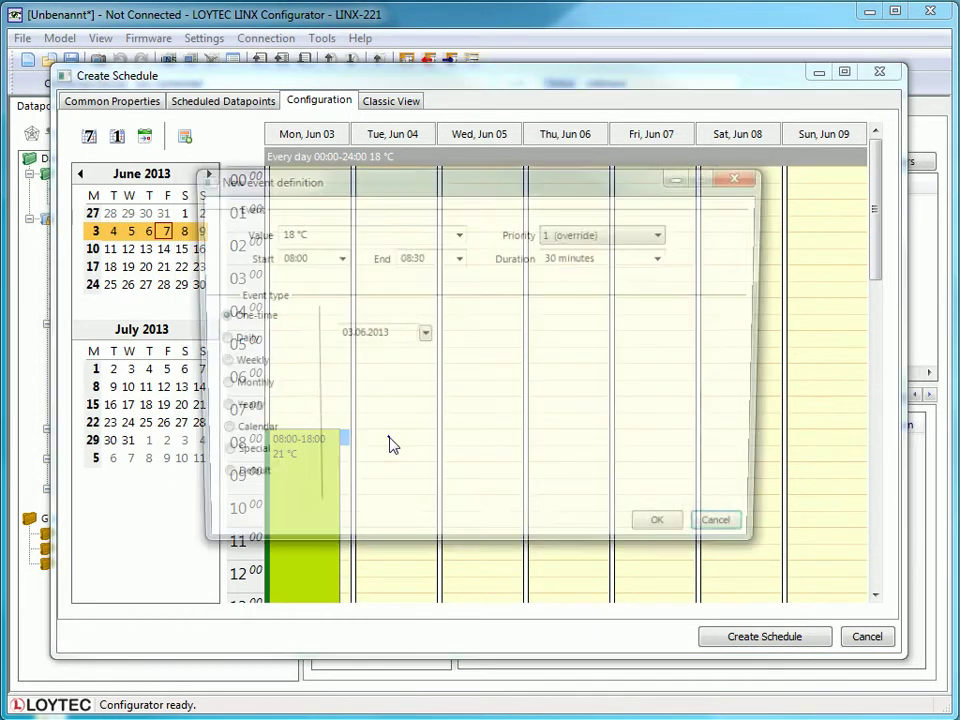
left_click(459, 232)
left_click(441, 257)
left_click(458, 257)
left_click(433, 506)
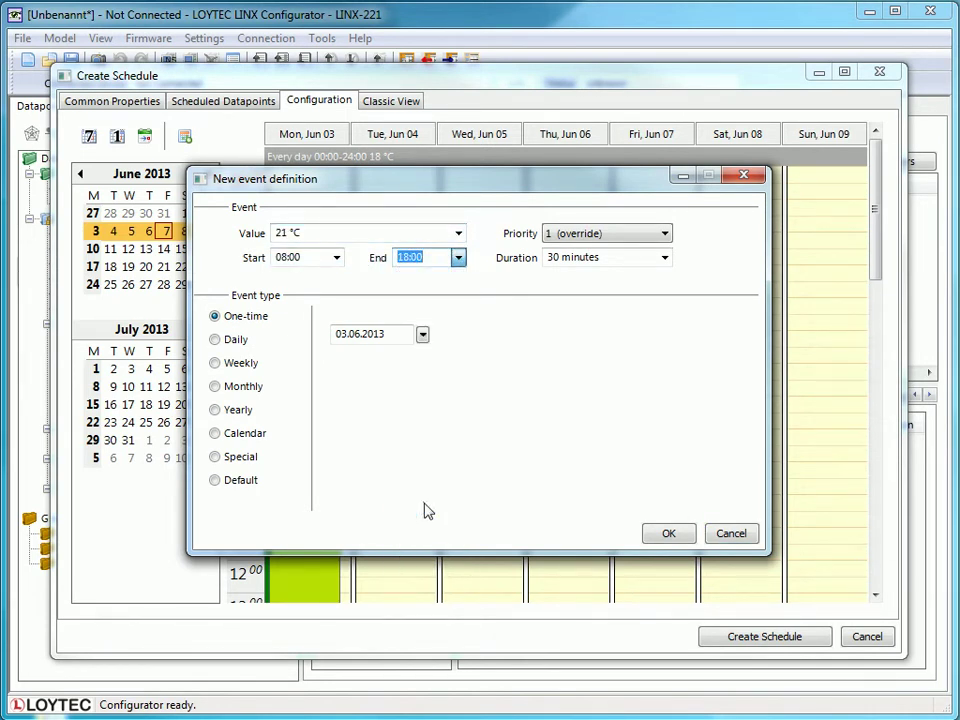
left_click(214, 363)
left_click(403, 349)
left_click(399, 378)
left_click(664, 235)
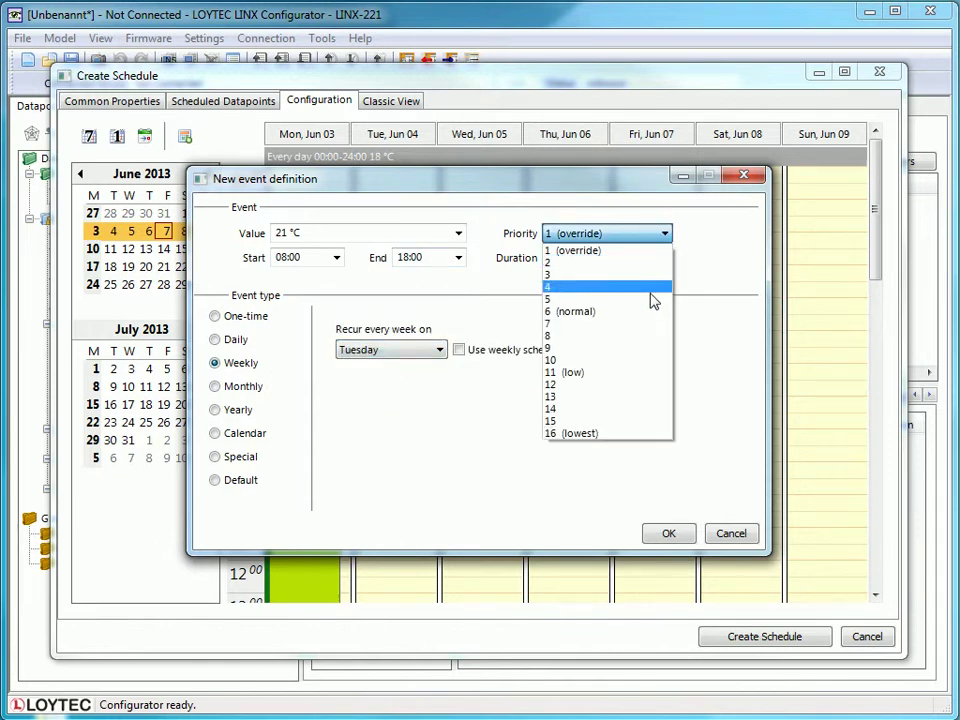
left_click(650, 312)
left_click(667, 534)
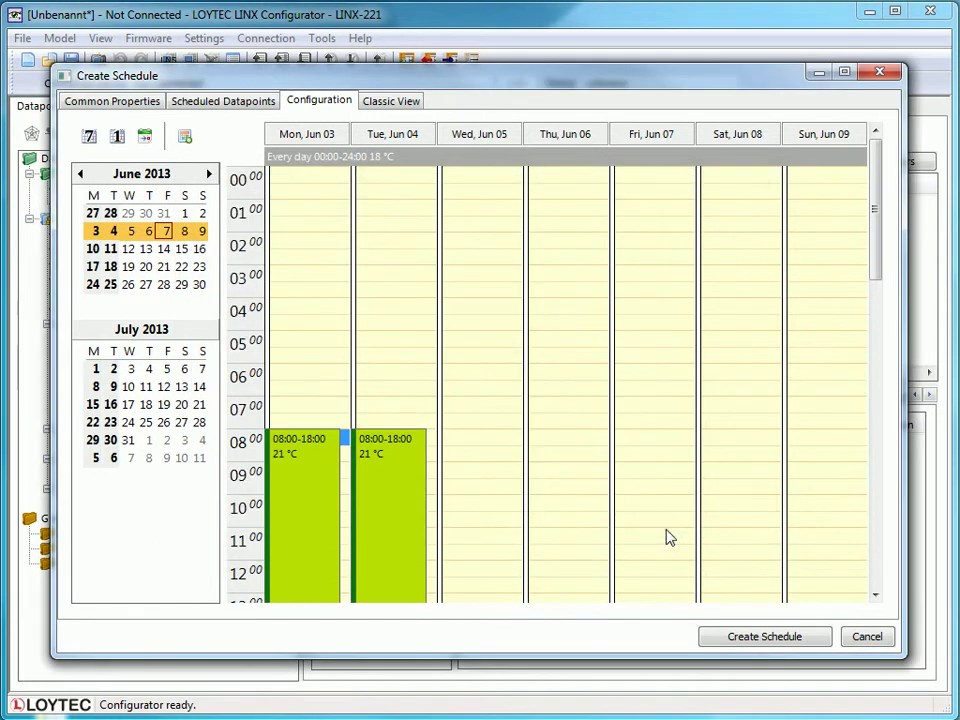
Add a weekly Wednesday event from 06:00 to 18:00 with value 21 °C and priority 6 (normal)
double_click(459, 374)
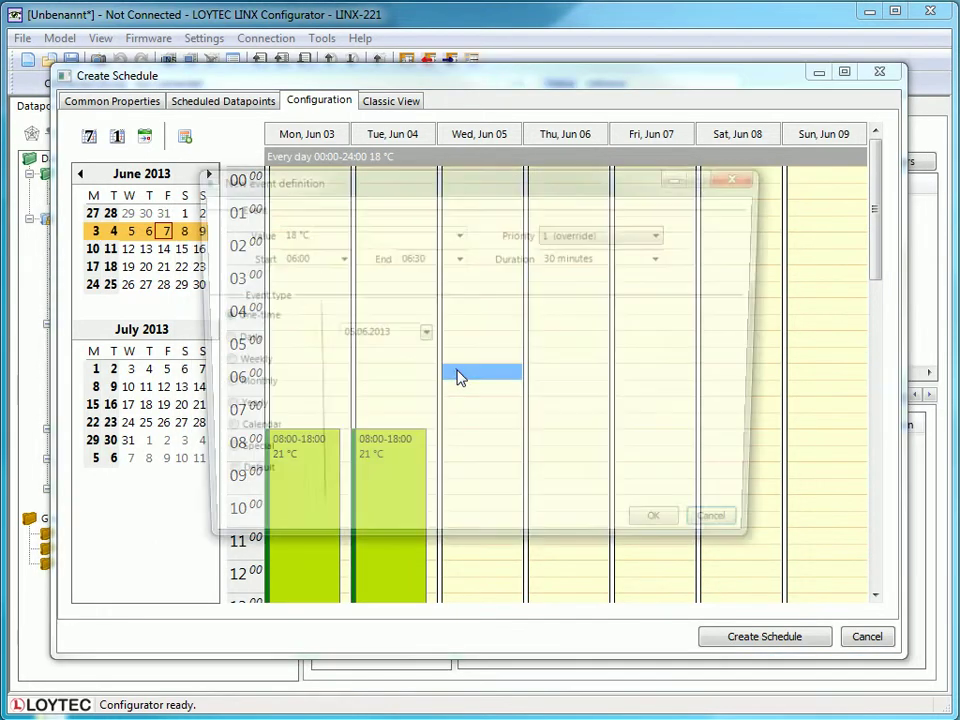
left_click(458, 258)
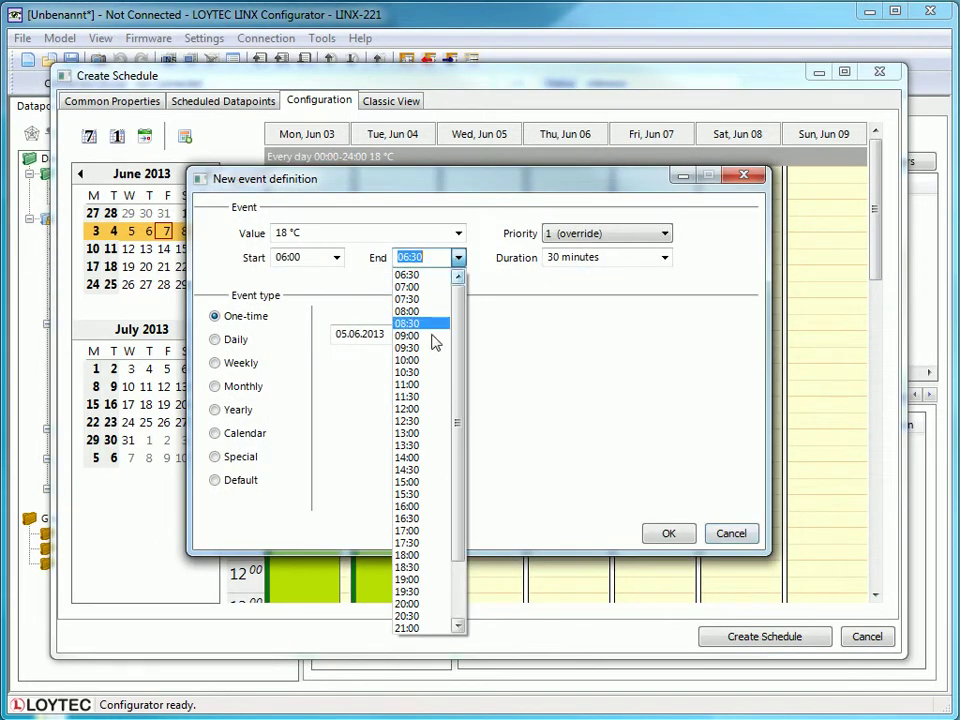
left_click(415, 555)
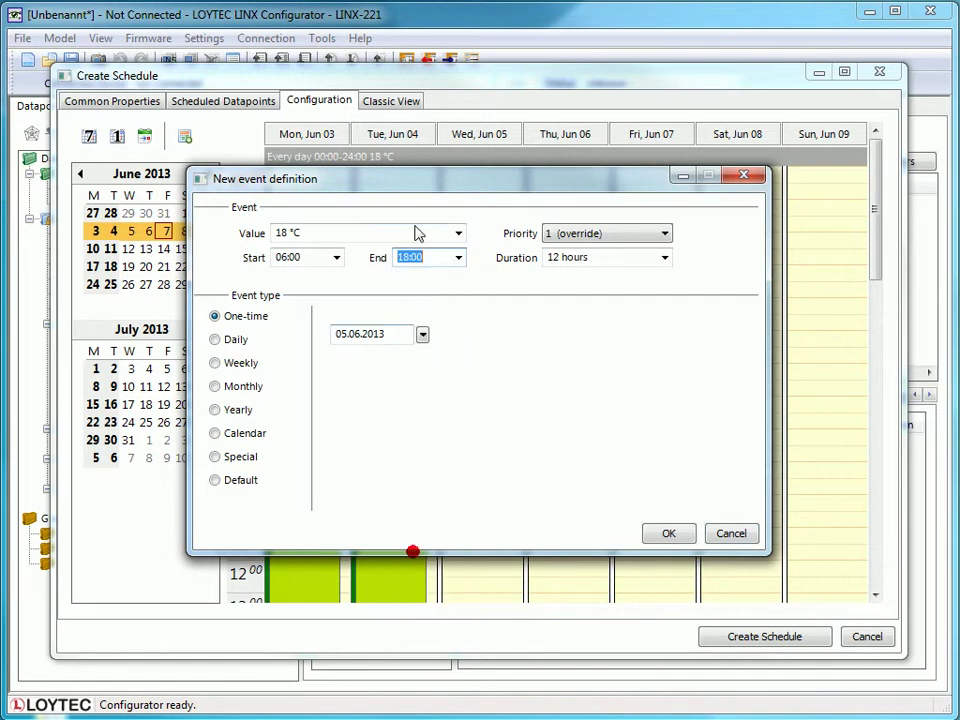
left_click(458, 233)
left_click(428, 262)
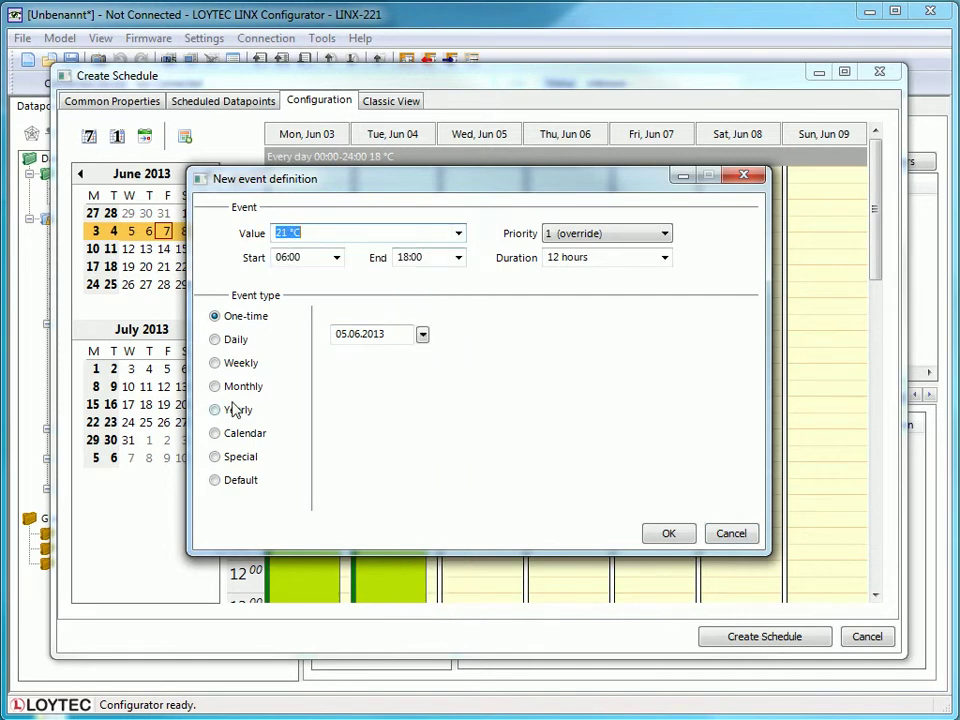
left_click(220, 363)
left_click(664, 233)
left_click(636, 308)
left_click(672, 534)
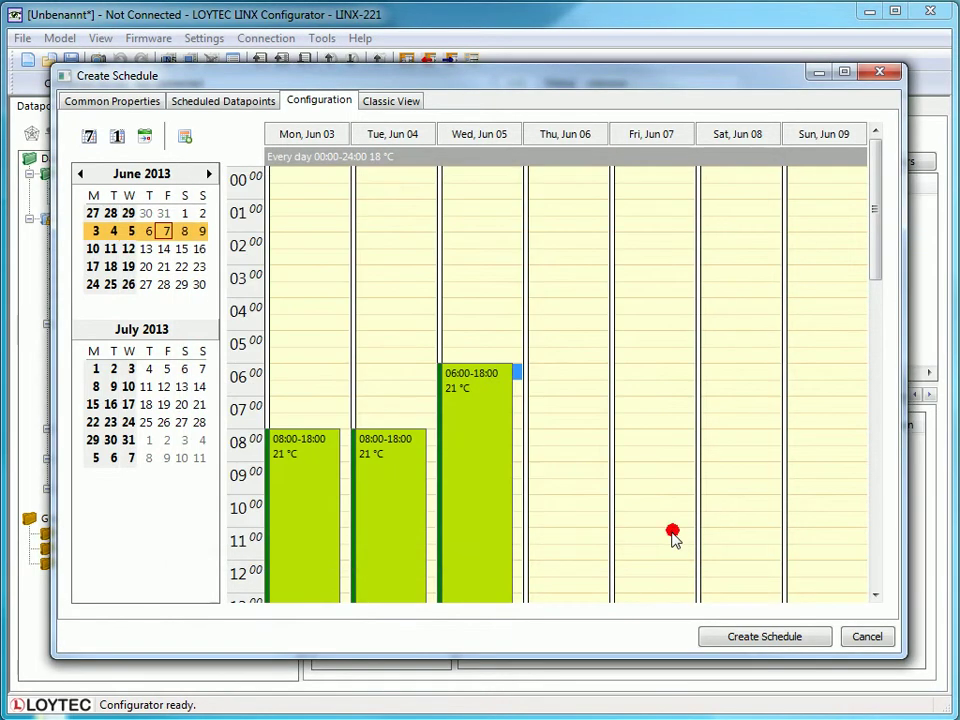
Add a weekly Thursday event from 08:00 to 18:00 with value 21 °C and priority 6 (normal)
double_click(553, 441)
left_click(458, 233)
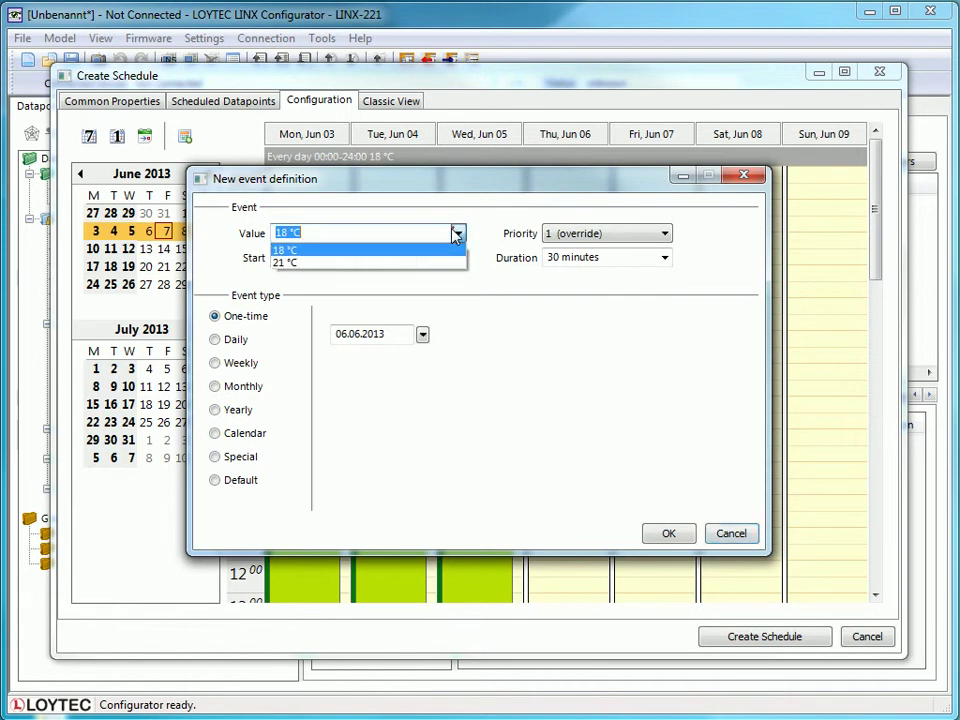
left_click(385, 263)
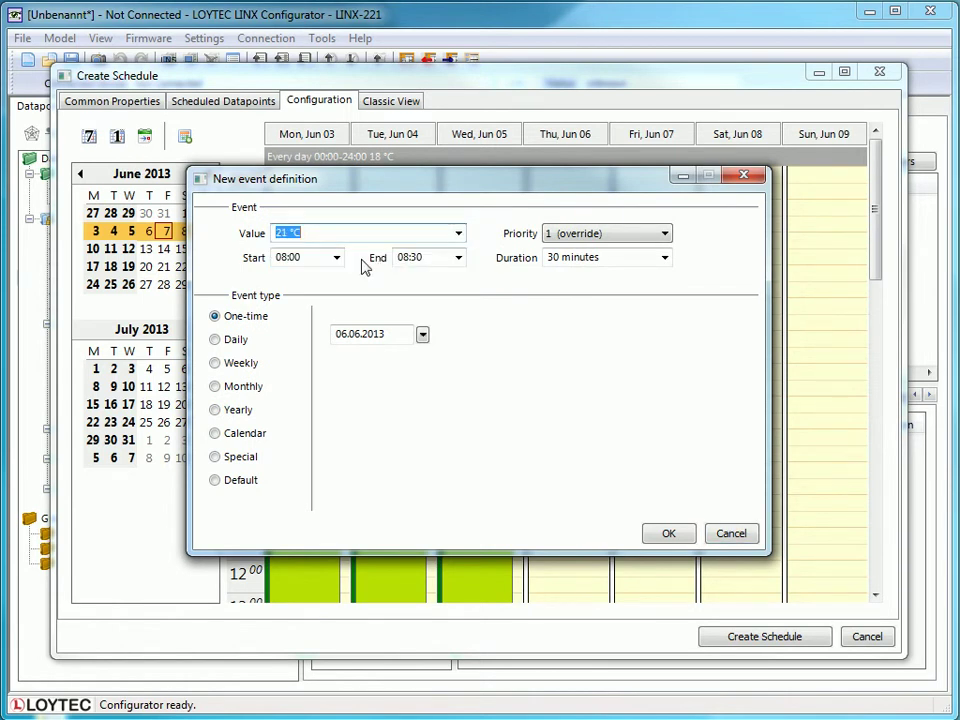
left_click(458, 257)
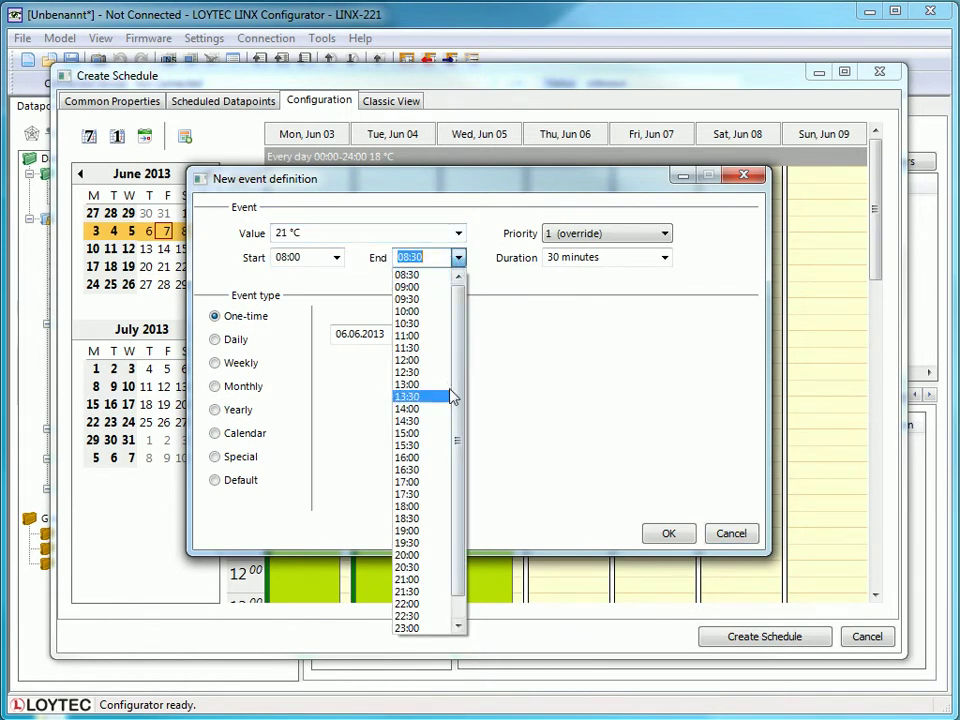
left_click(424, 506)
left_click(217, 364)
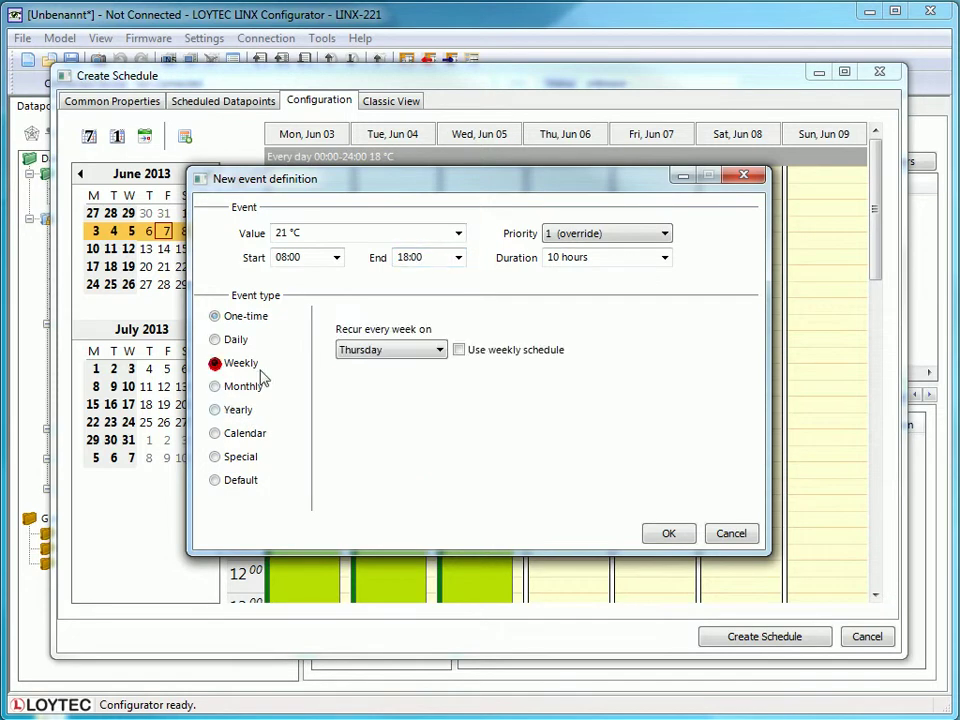
left_click(664, 236)
left_click(630, 311)
left_click(680, 537)
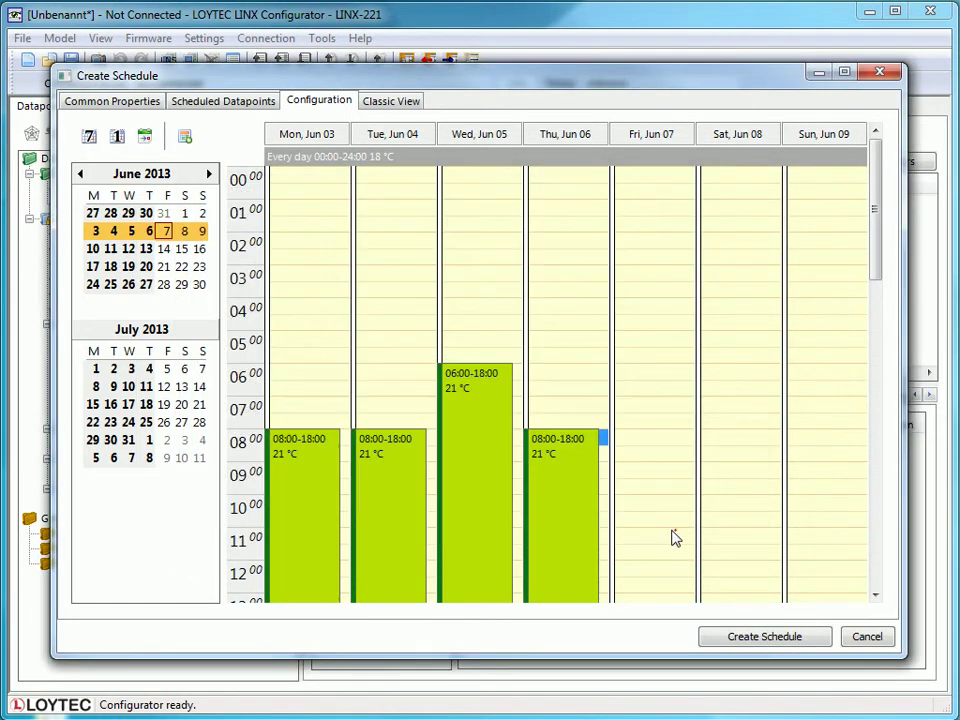
Add a weekly Friday event from 08:00 to 13:00 with value 21 °C and priority 6 (normal)
double_click(643, 446)
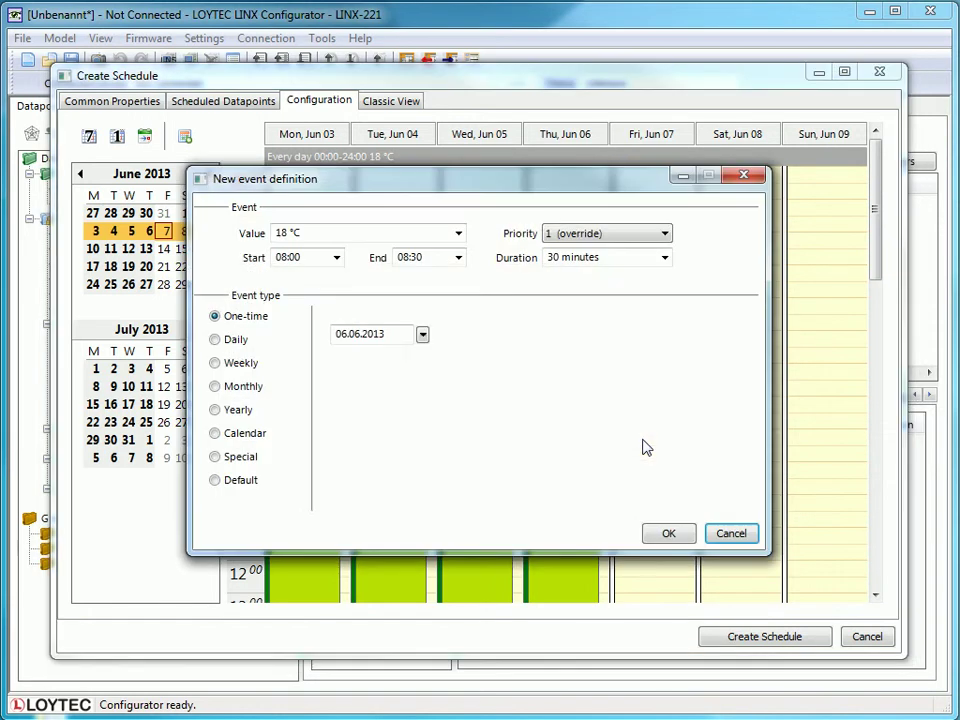
left_click(458, 234)
left_click(385, 265)
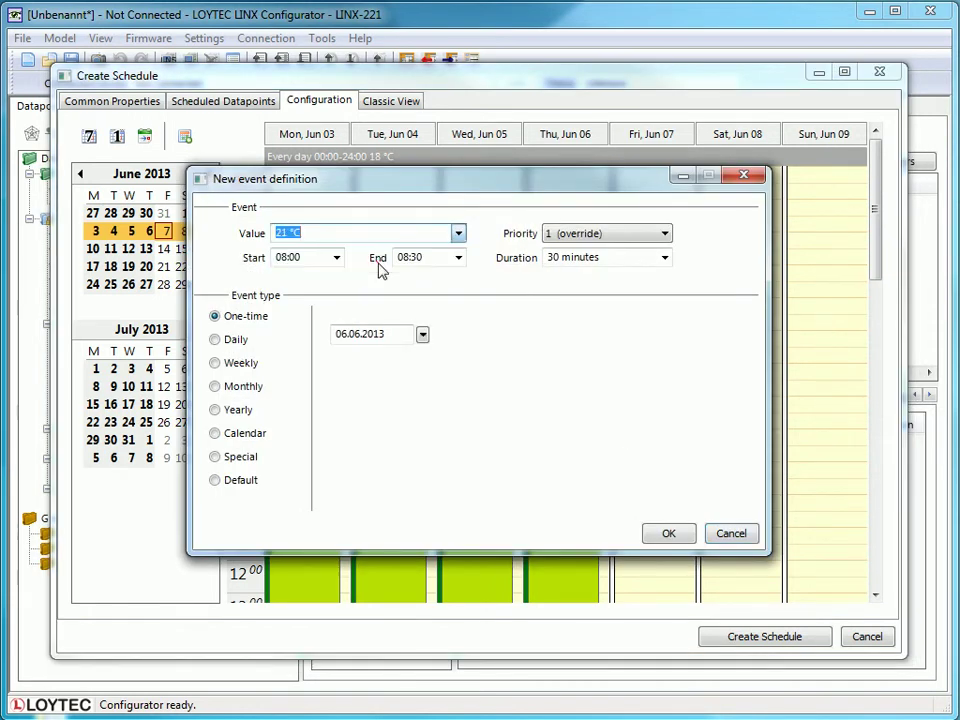
left_click(458, 257)
left_click(420, 385)
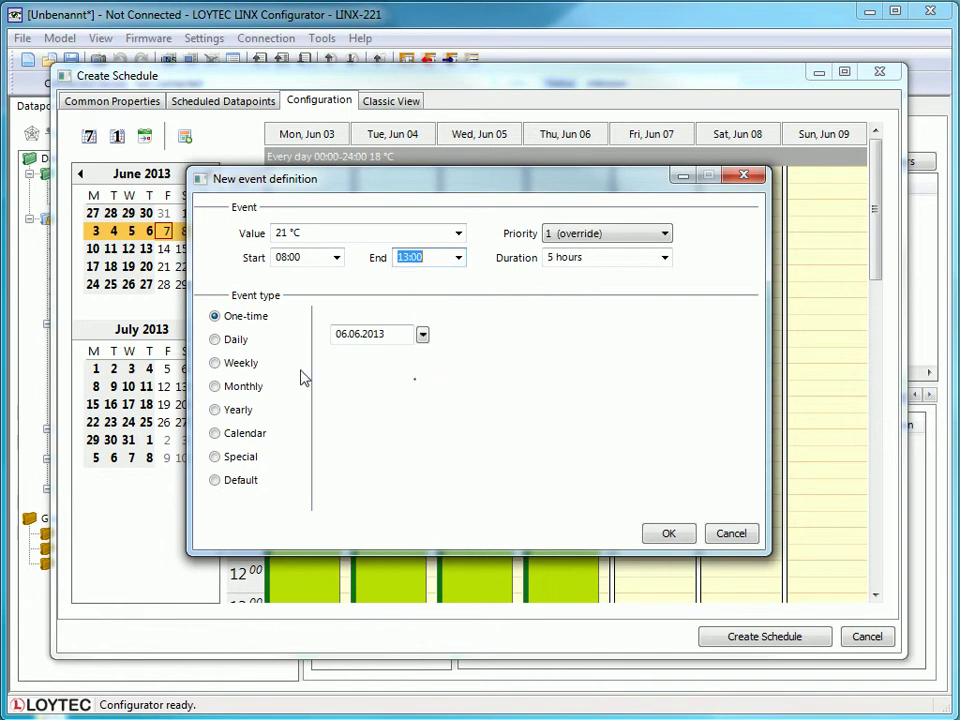
left_click(248, 366)
left_click(440, 352)
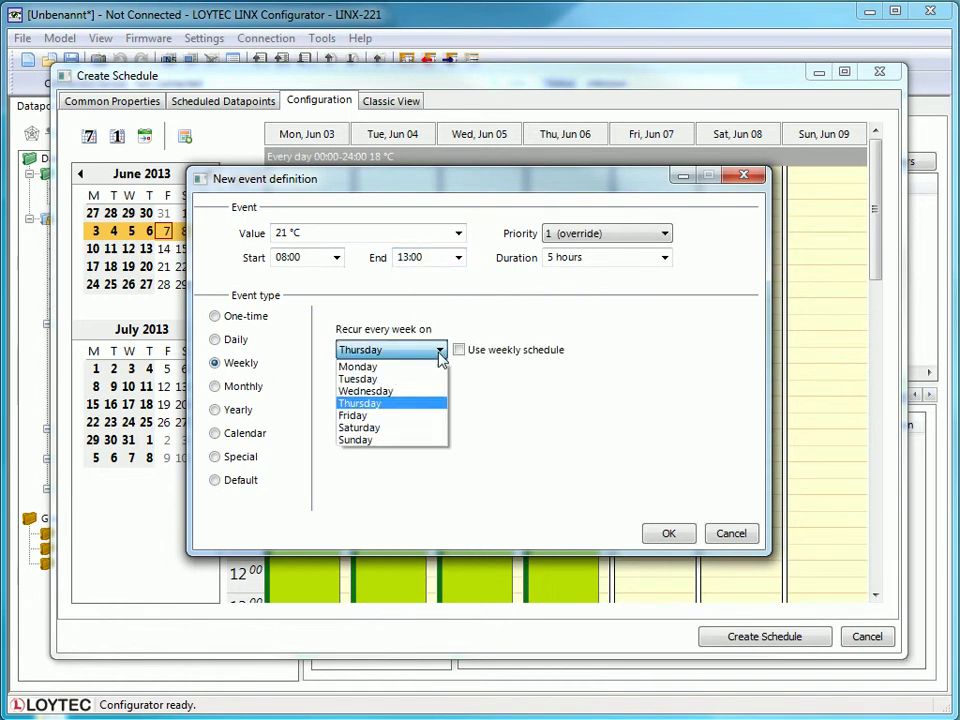
left_click(392, 413)
left_click(663, 234)
left_click(610, 317)
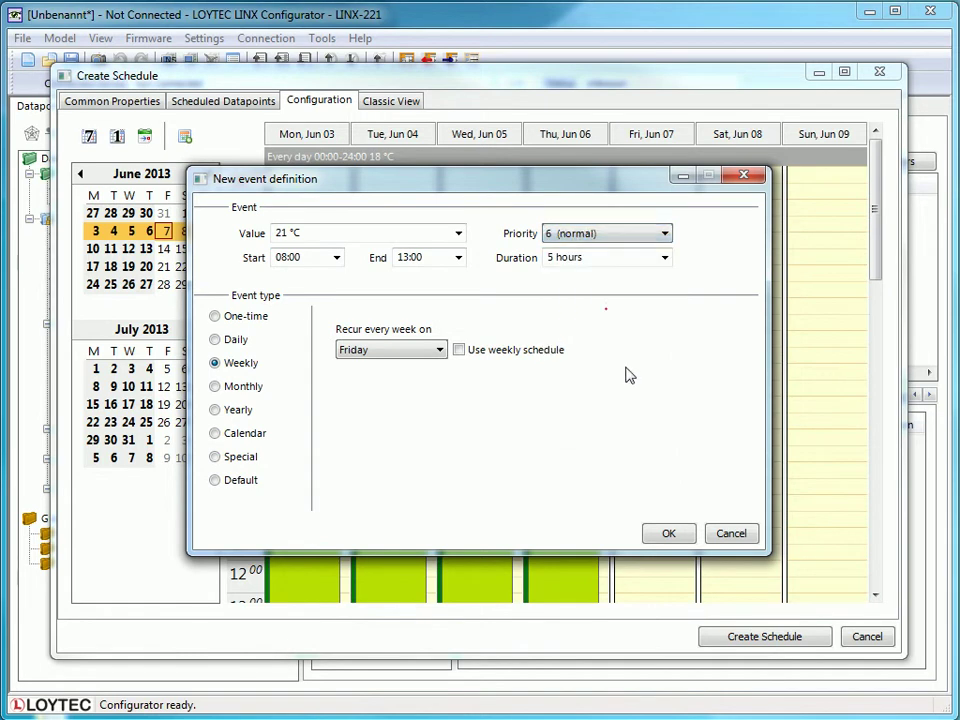
left_click(669, 535)
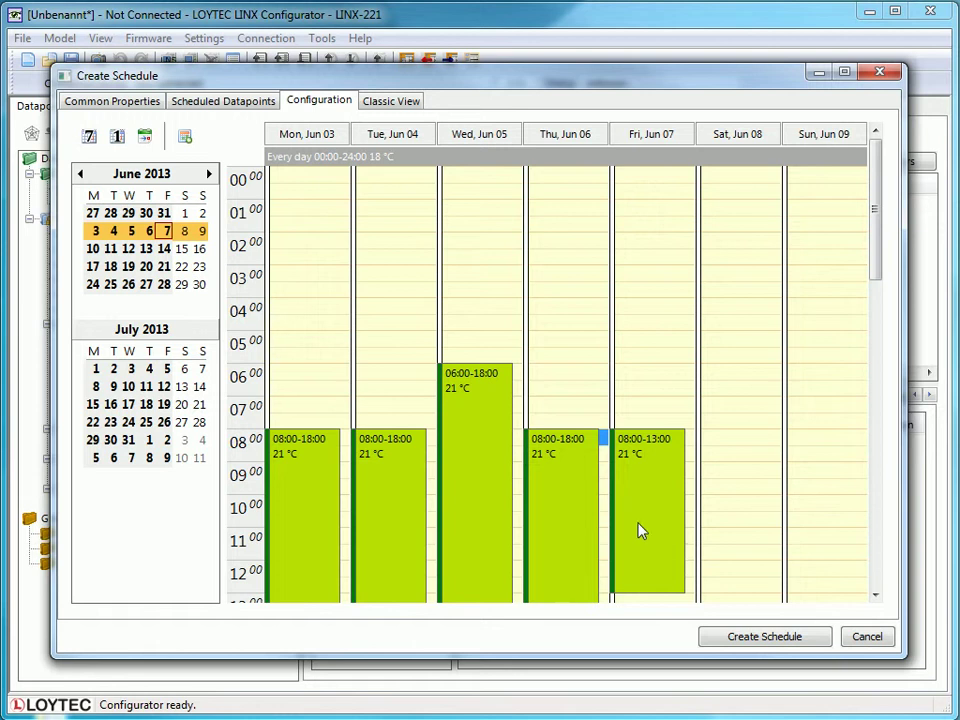
Set the event color of the Wednesday 21 °C event to the dark blue basic color (RGB 0, 64, 128)
right_click(489, 464)
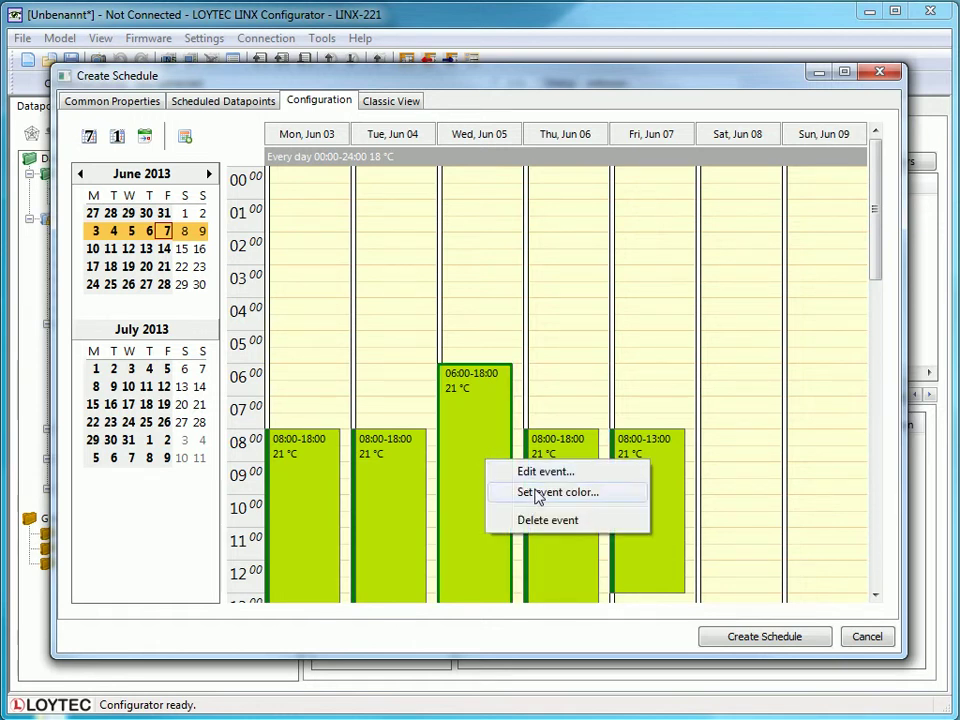
left_click(539, 492)
left_click(385, 306)
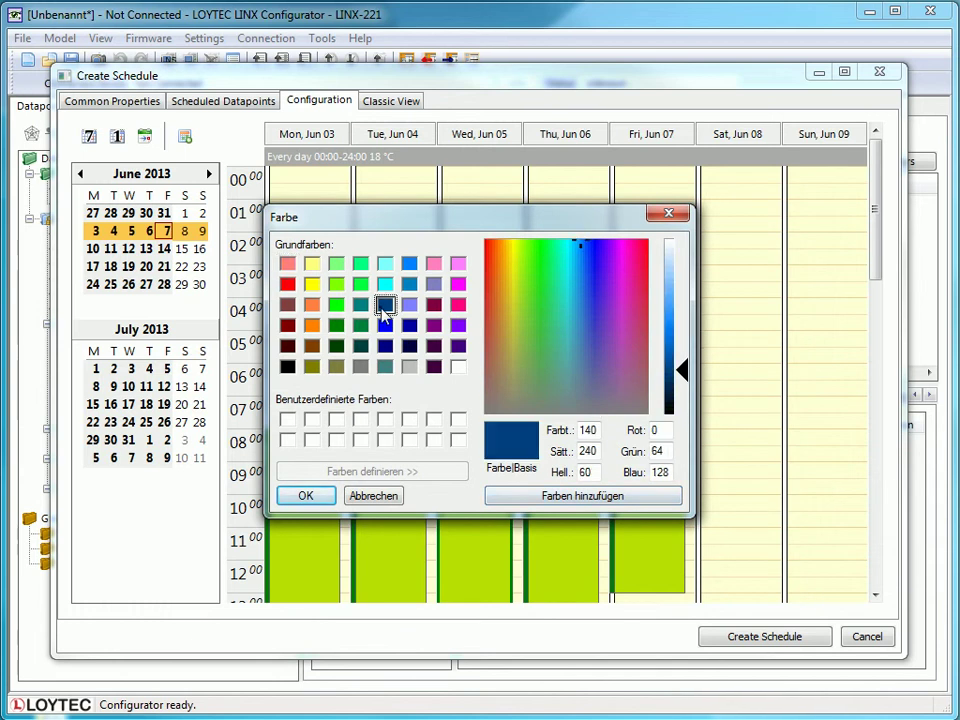
left_click(307, 496)
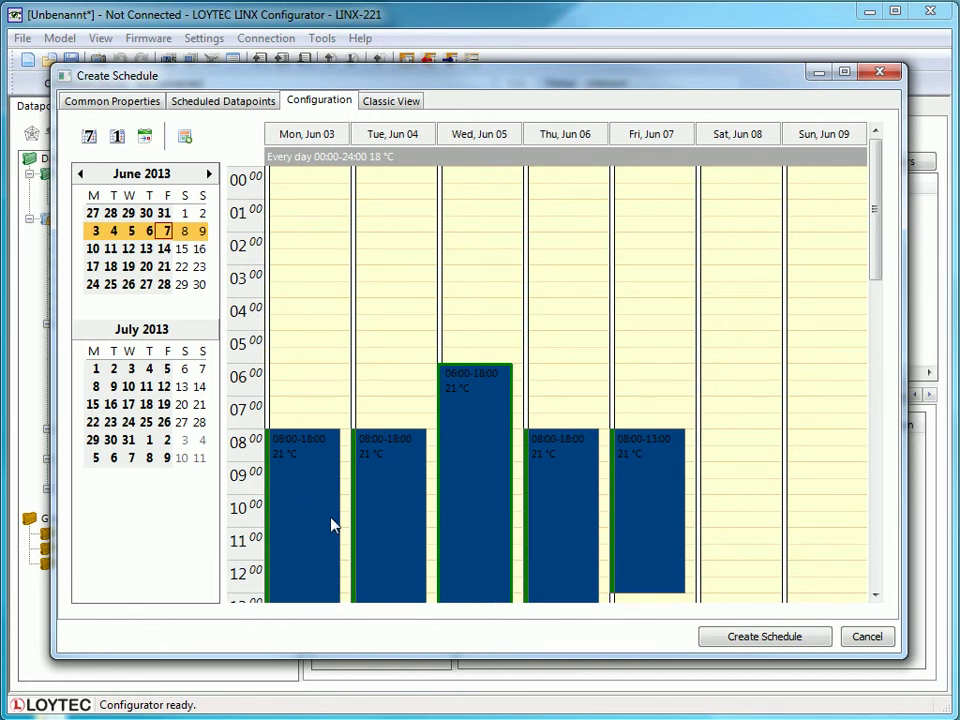
Create the configured schedule and expand the heating scheduler object to show its scheduled datapoint
left_click(760, 637)
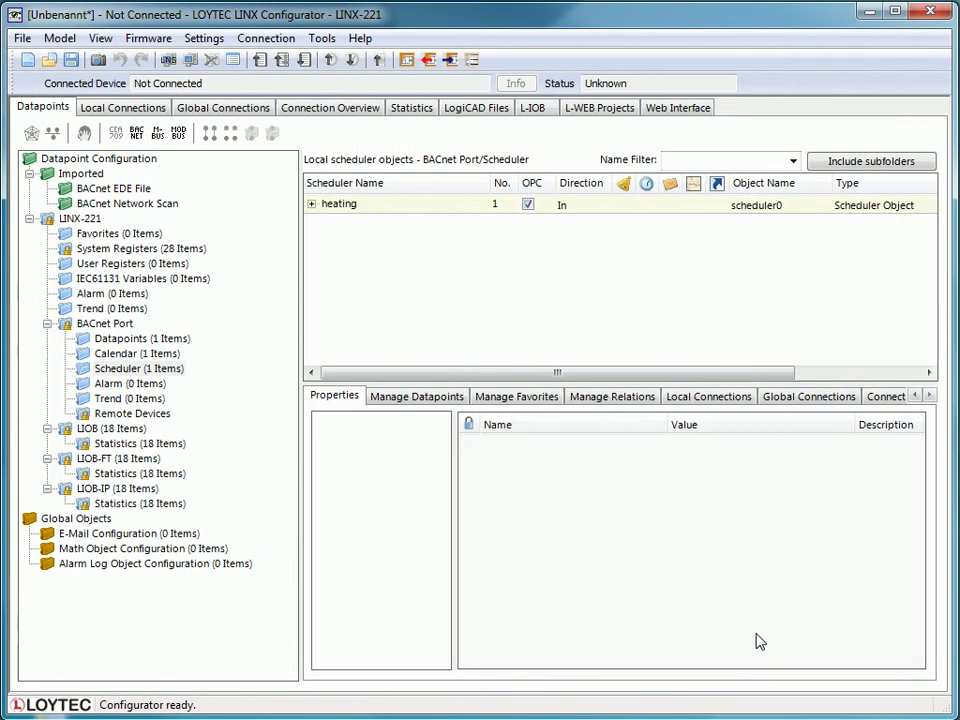
left_click(311, 205)
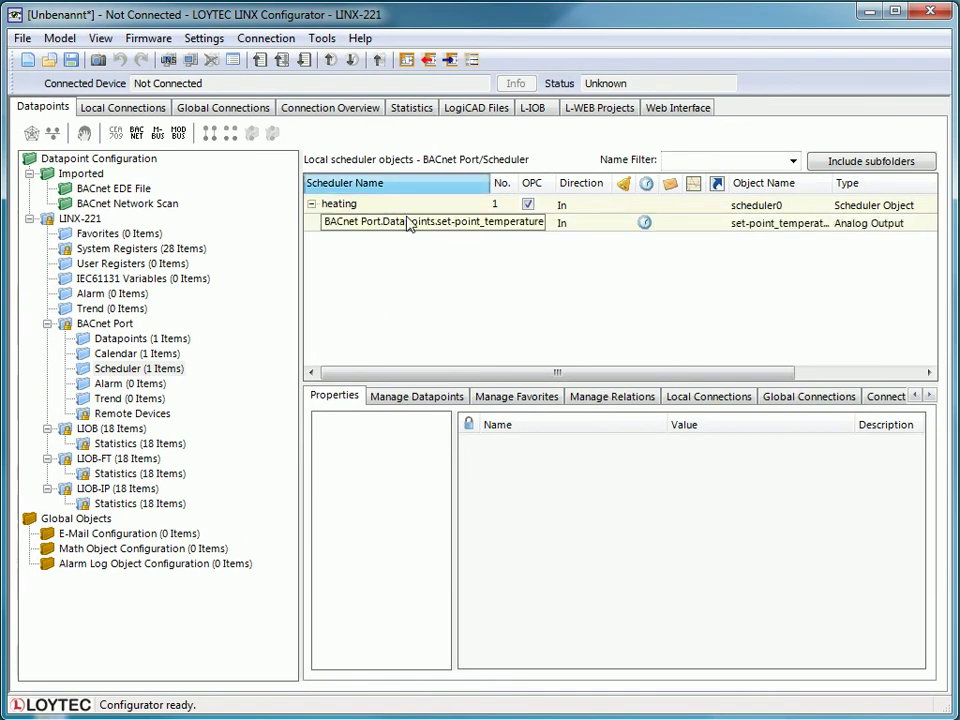